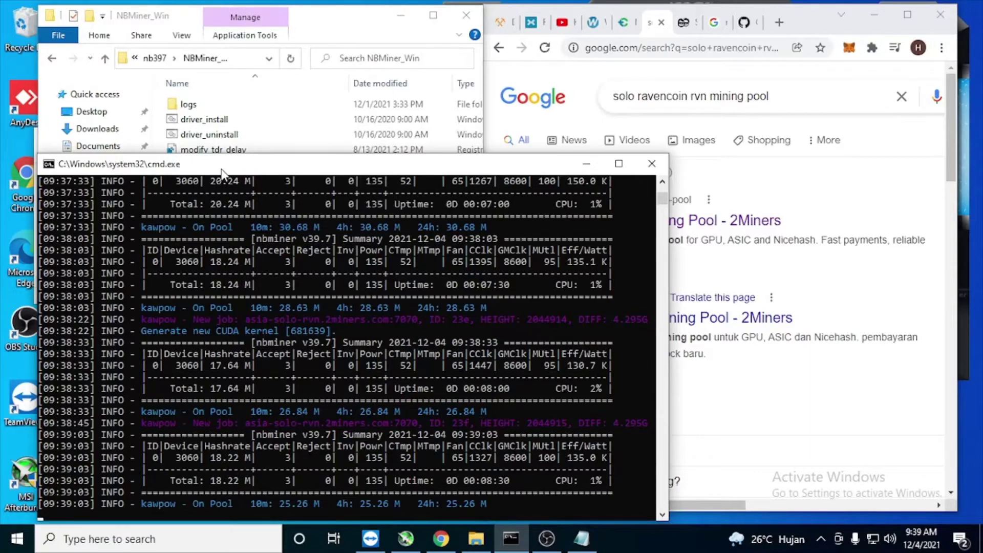
- Shift the kawpow mining console aside and bring the NBMiner_Win folder with start_rvn forward
left_click_drag(222, 170, 210, 173)
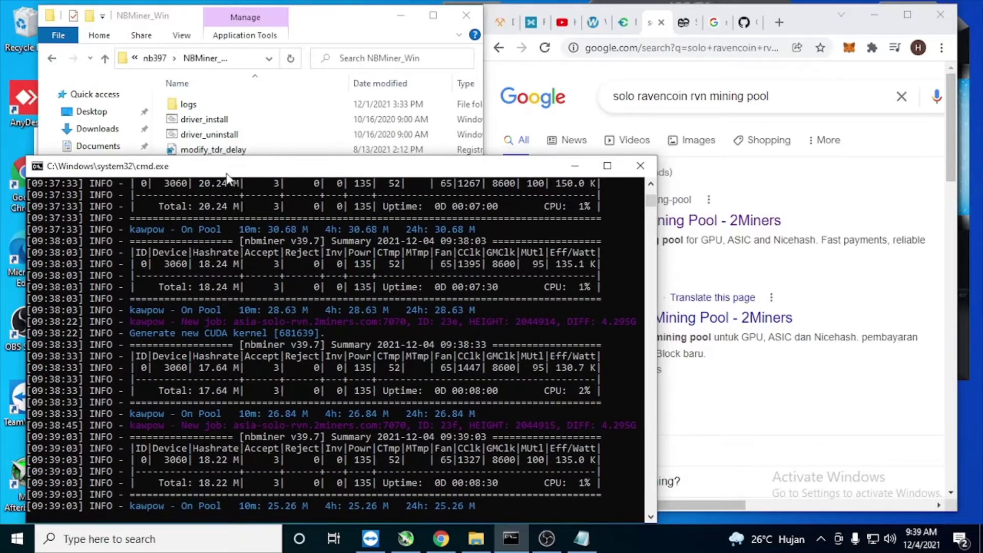
left_click(348, 15)
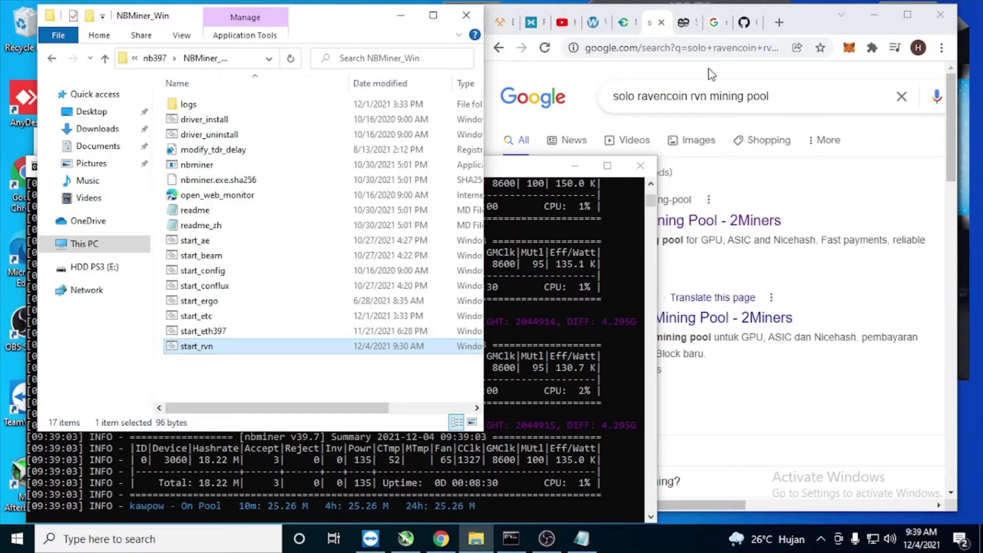
- Open the NebuTech/NBMiner GitHub repository and scroll to its Download table of 40.1, 39.7 and 39.6 zips
left_click(723, 26)
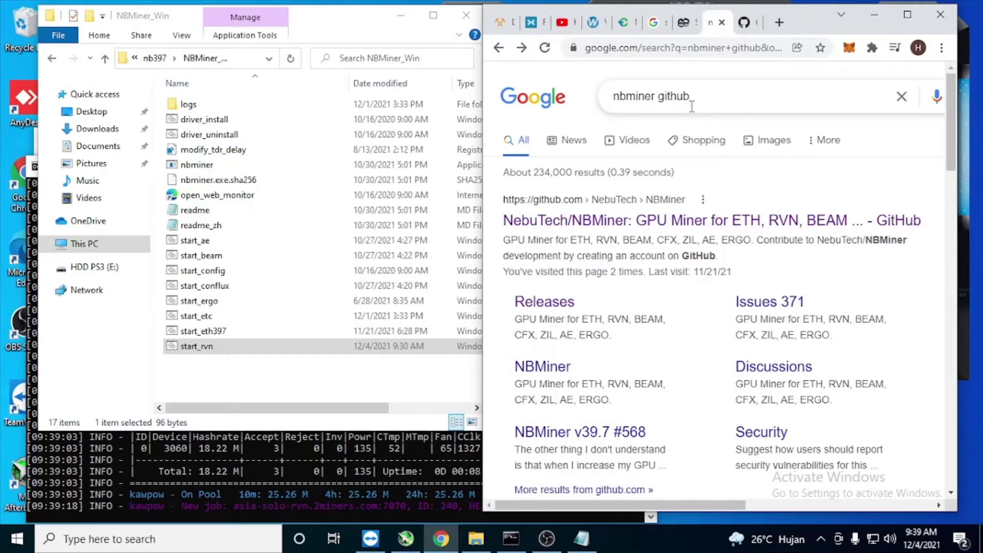
left_click(634, 224)
scroll(653, 228, "down", 15)
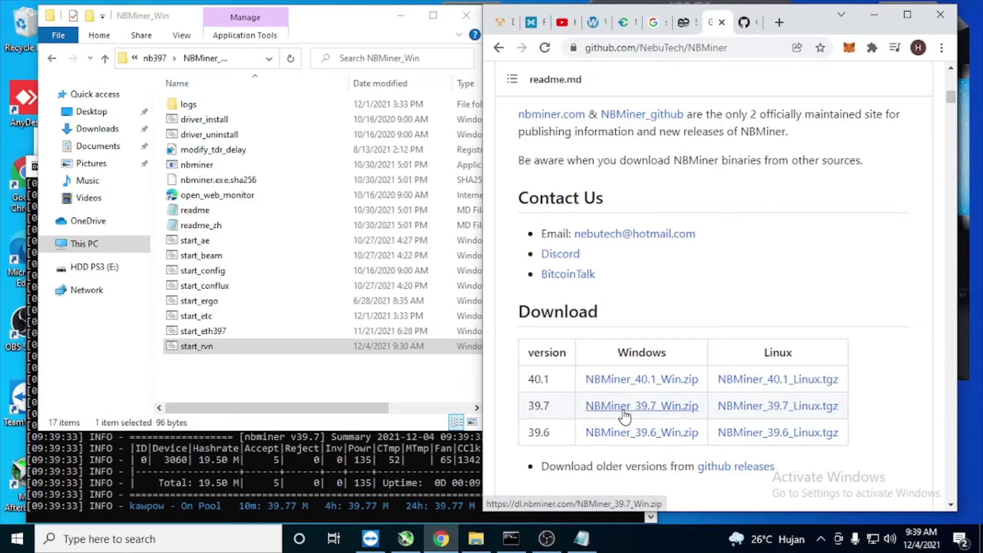
- Browse to Documents\nb397\NBMiner_Win and bring up the context menu for the start_rvn batch file
left_click(99, 149)
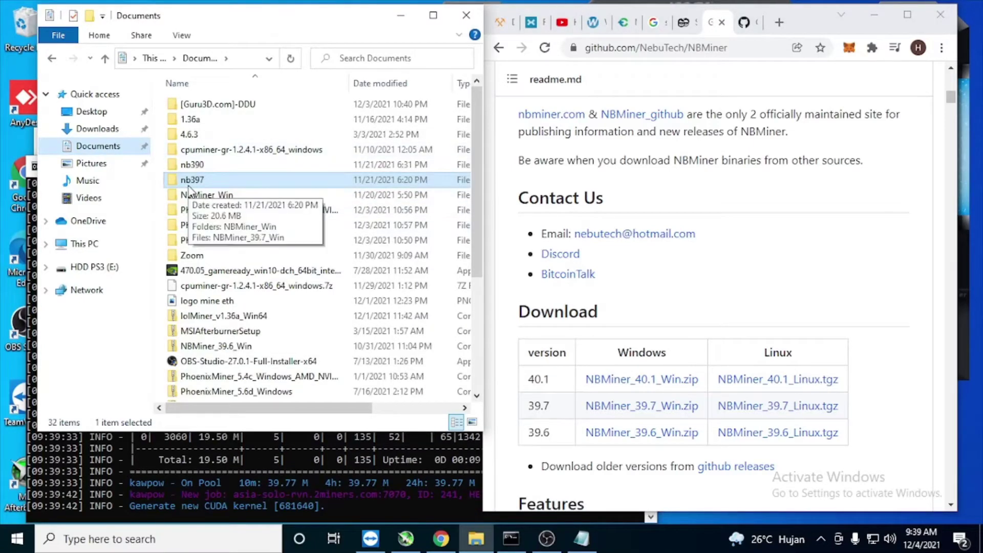
double_click(216, 183)
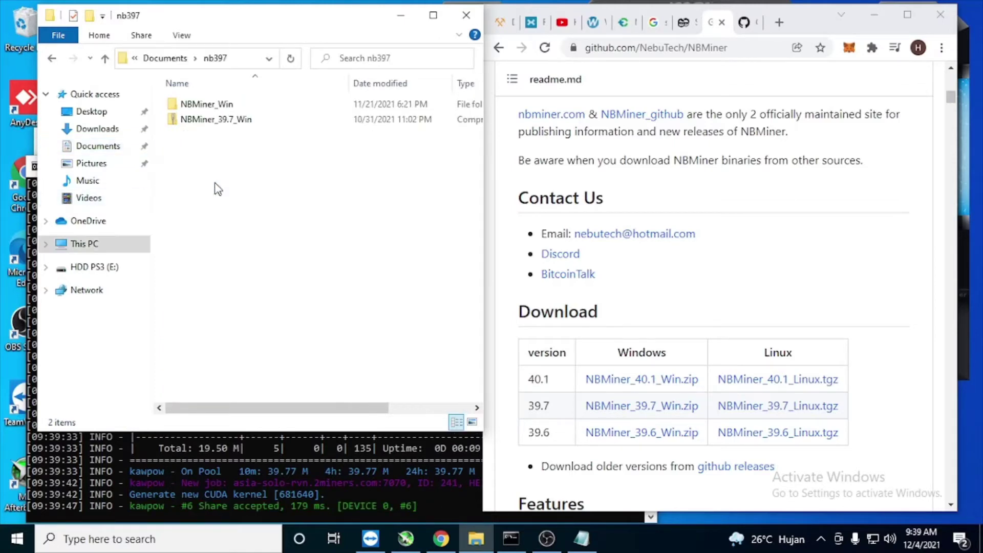
double_click(232, 109)
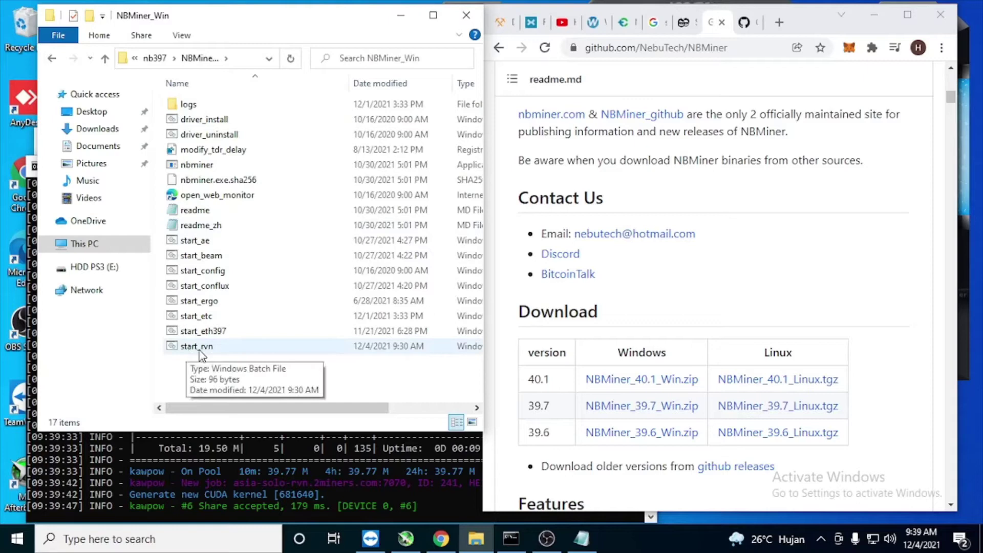
left_click(212, 352)
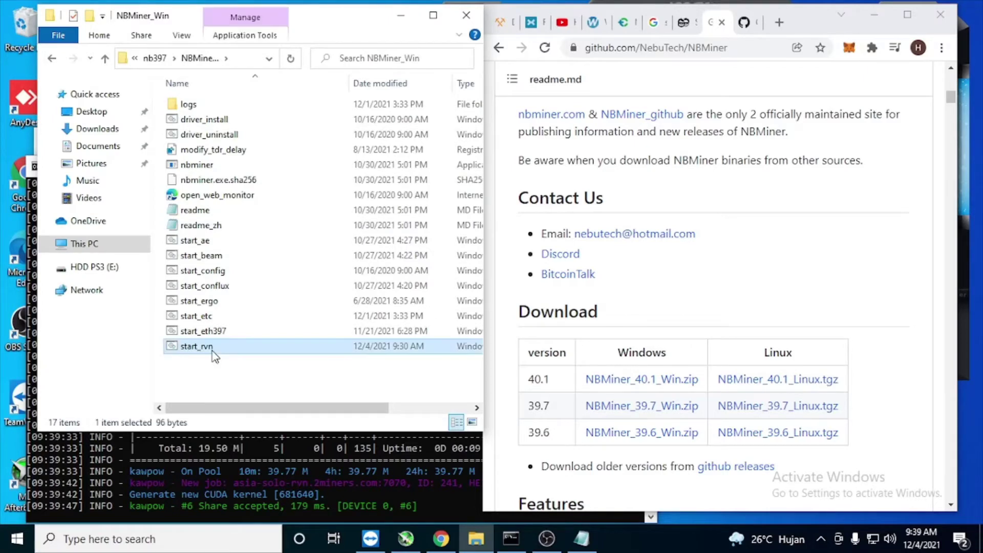
right_click(212, 352)
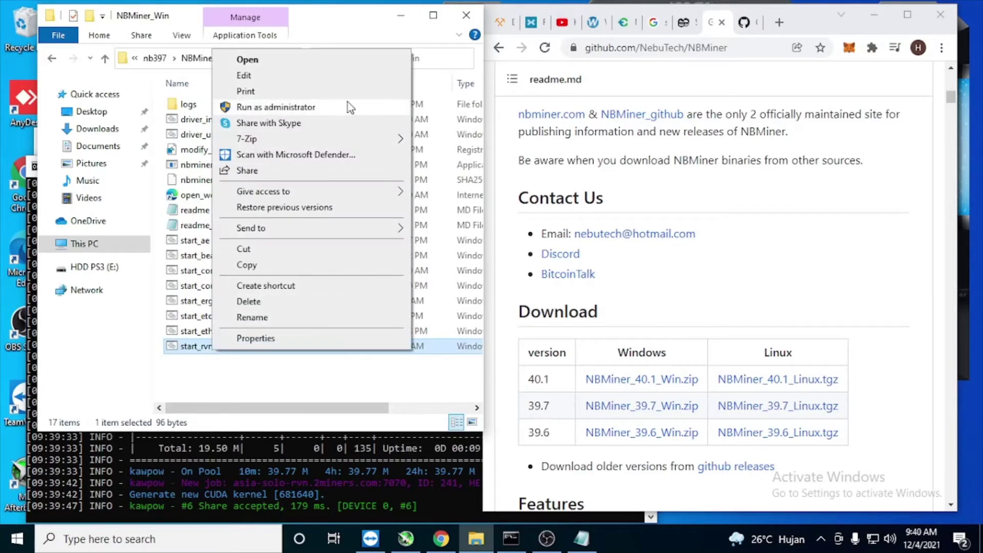
- Edit start_rvn in a widened Notepad and highlight its asia-solo-rvn.2miners.com:7070 server address, then return to the pool search results
left_click(245, 76)
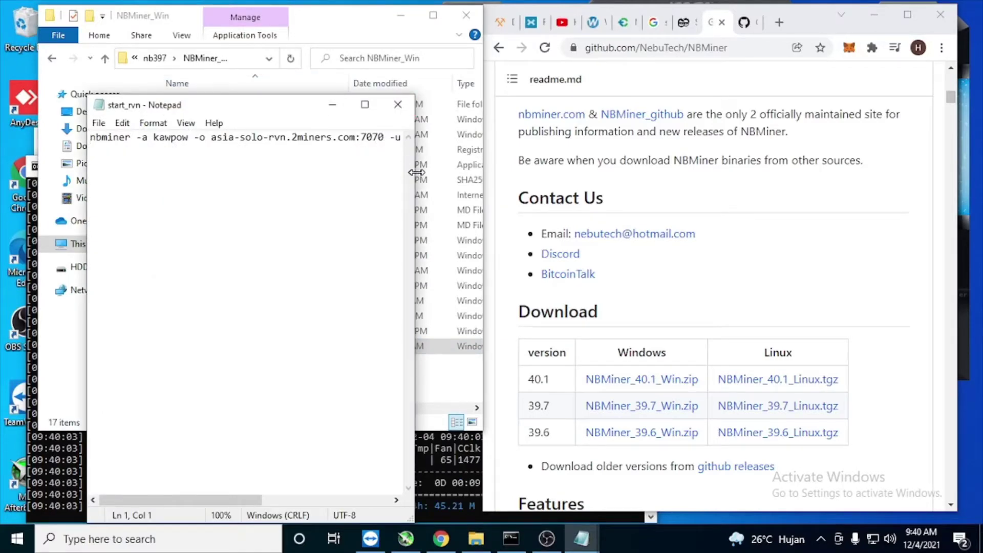
left_click_drag(415, 172, 461, 178)
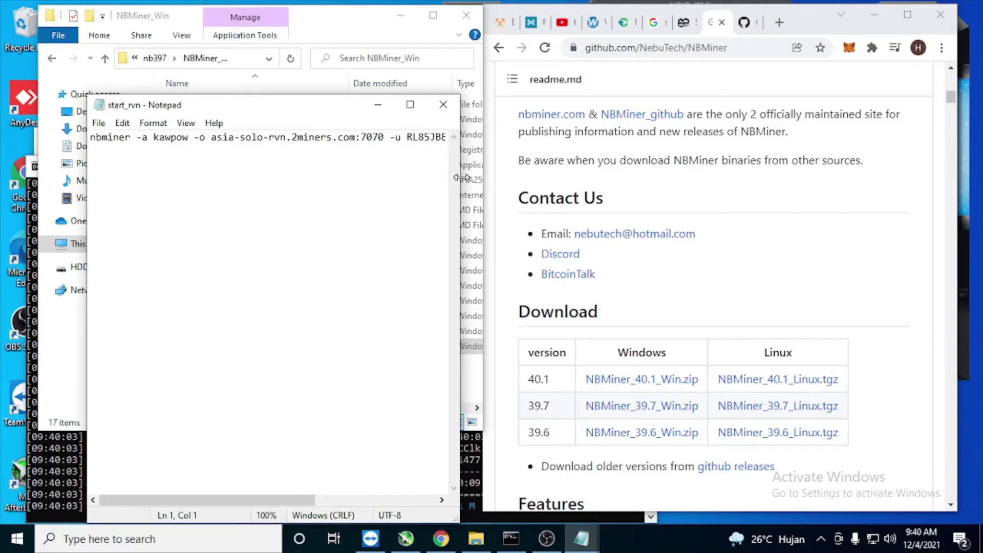
left_click(444, 104)
left_click(581, 539)
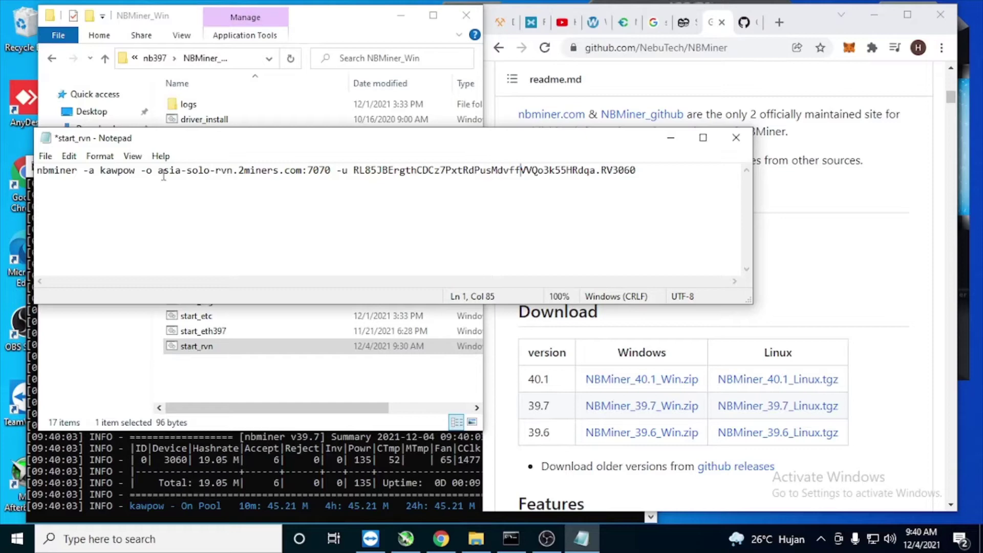
left_click_drag(160, 171, 331, 184)
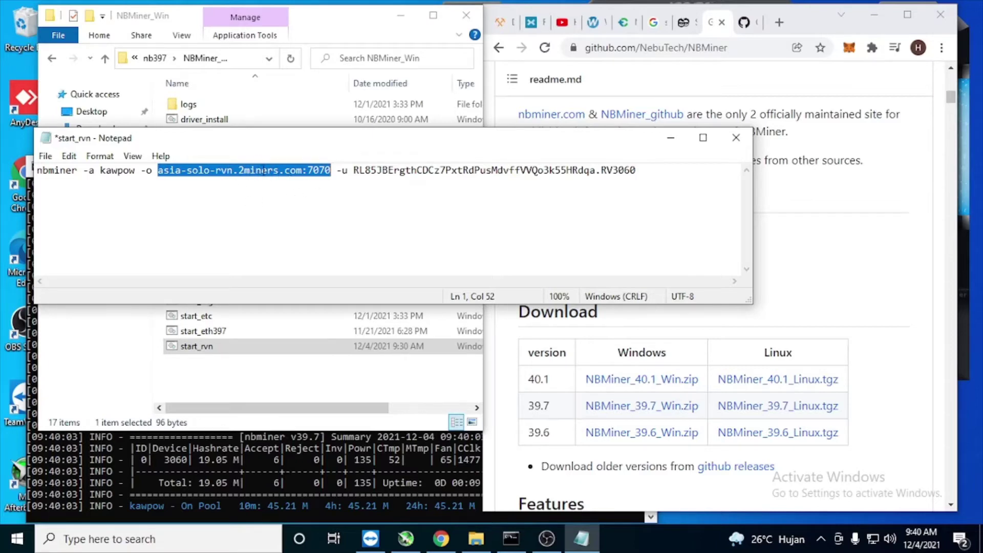
left_click(659, 23)
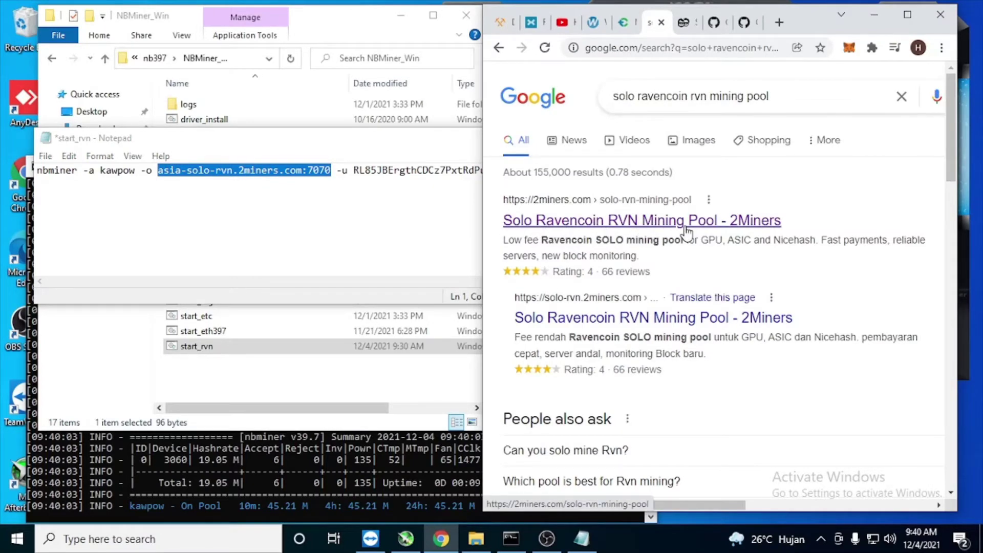
- Open the 2Miners solo RVN pool page in a maximized browser
left_click(684, 22)
scroll(681, 193, "down", 15)
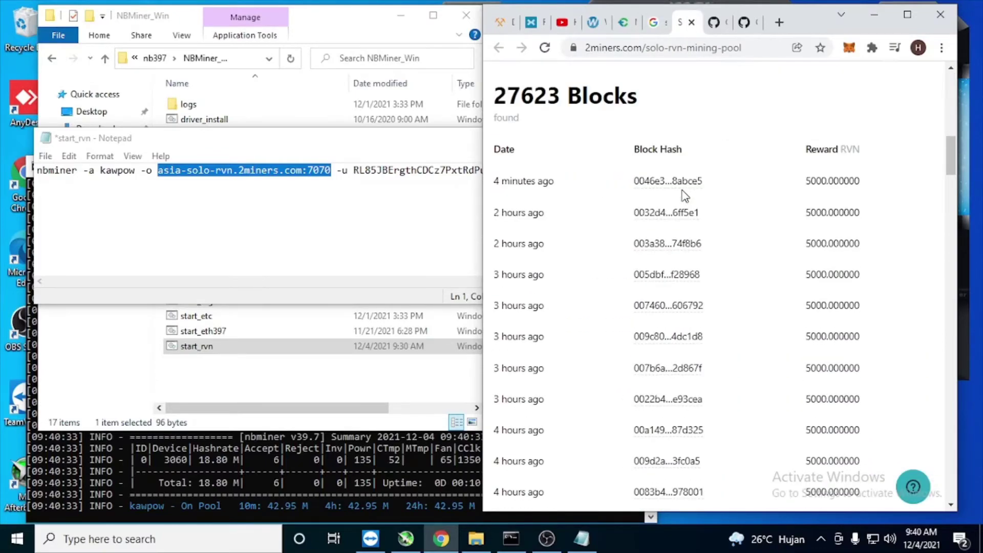
scroll(685, 193, "up", 5)
scroll(684, 189, "up", 6)
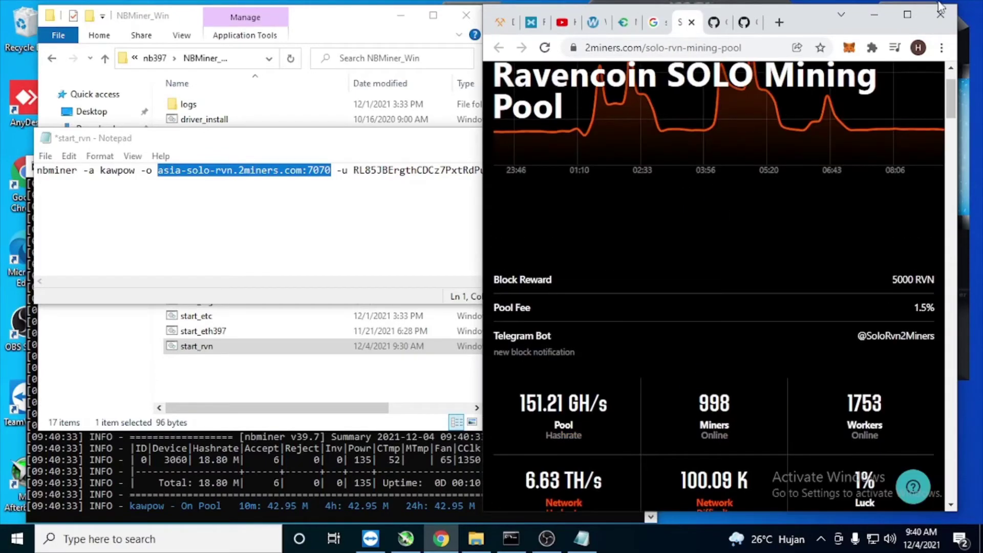
left_click(907, 15)
scroll(520, 279, "down", 4)
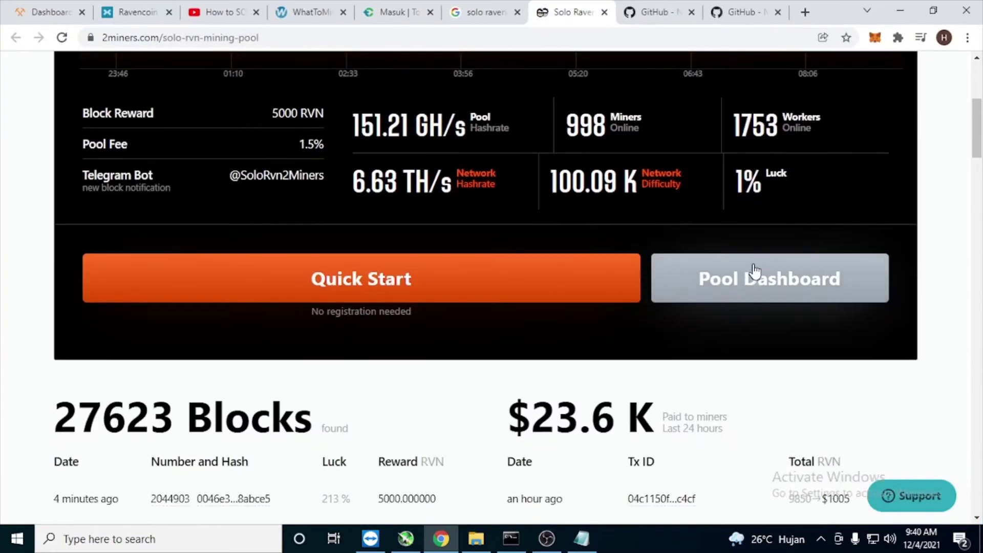
- On the solo RVN dashboard, copy the Asia GPU server address asia-solo-rvn.2miners.com:7070
left_click(747, 279)
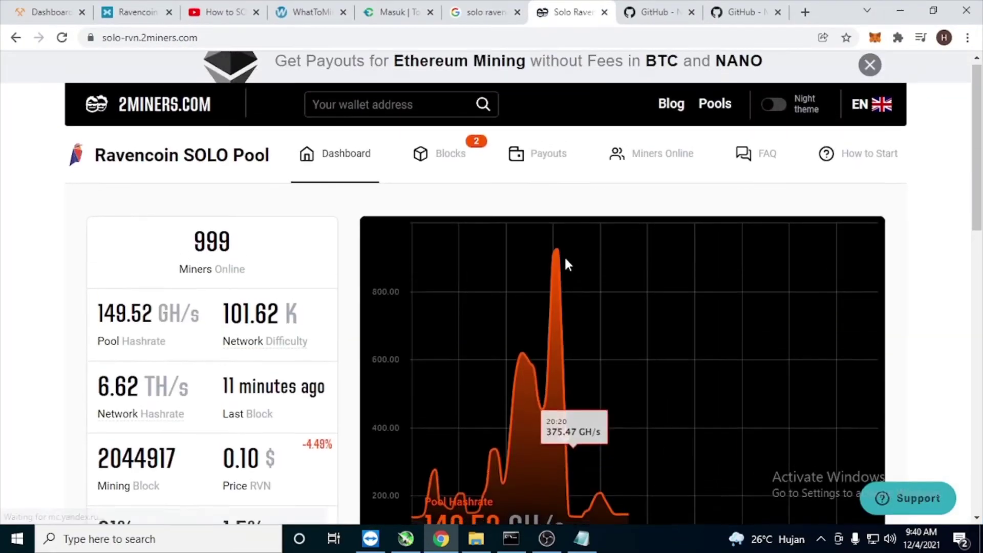
scroll(564, 261, "down", 7)
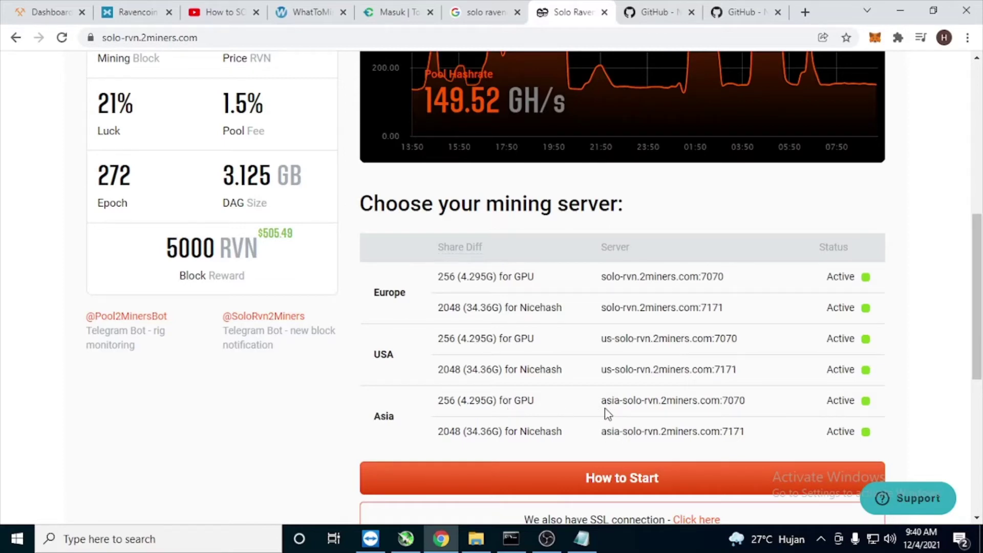
left_click_drag(602, 401, 746, 406)
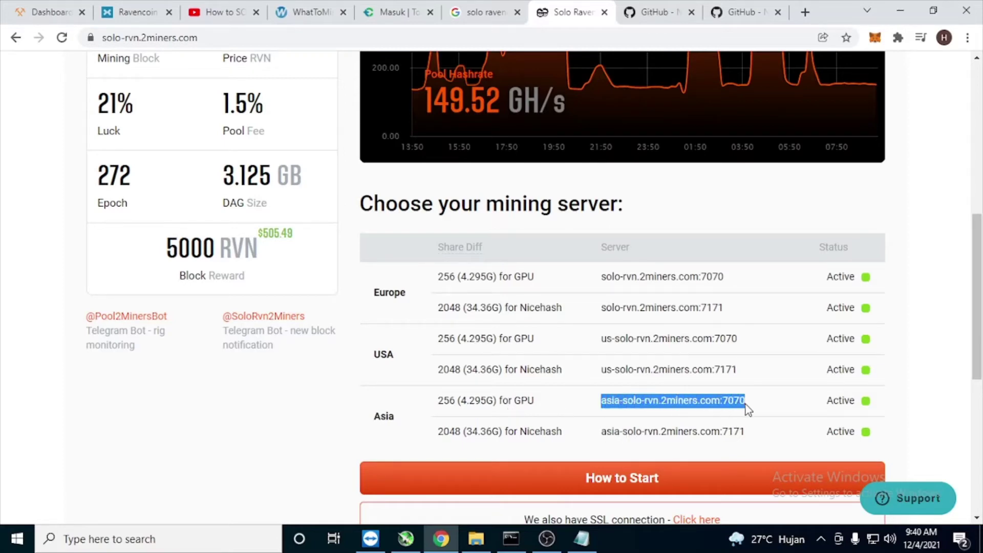
right_click(746, 407)
left_click(769, 413)
- Verify the server address and wallet address in start_rvn's nbminer command
left_click(933, 10)
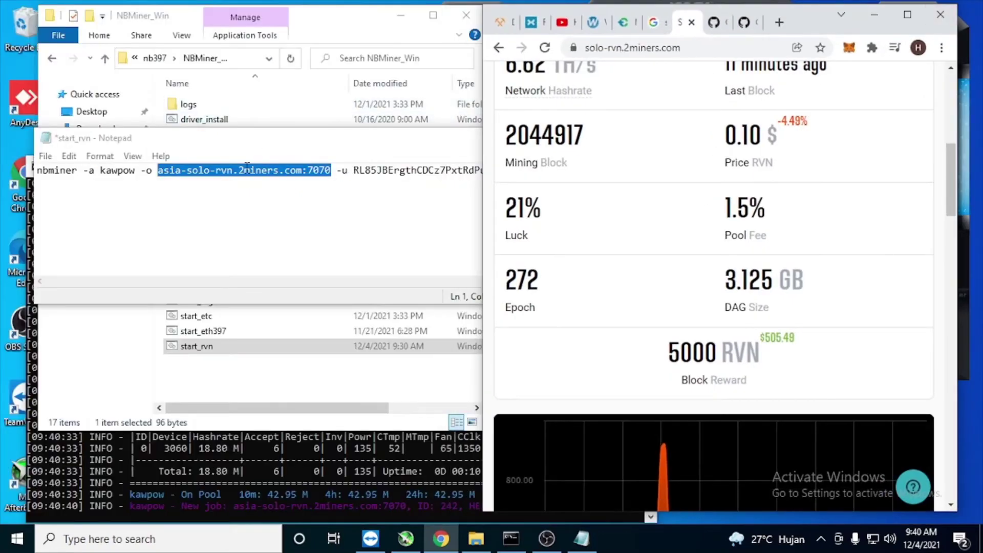
left_click(247, 167)
left_click_drag(158, 170, 332, 180)
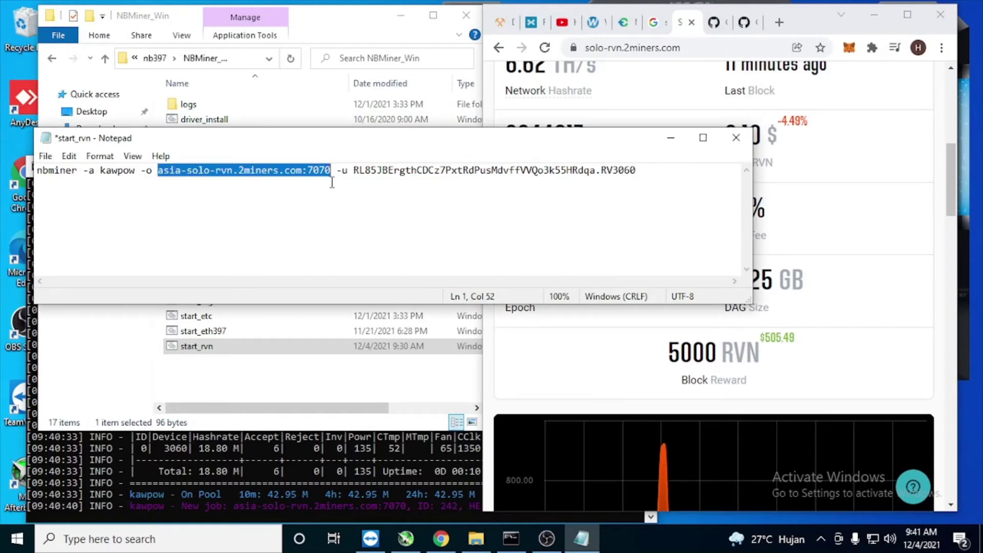
left_click(393, 170)
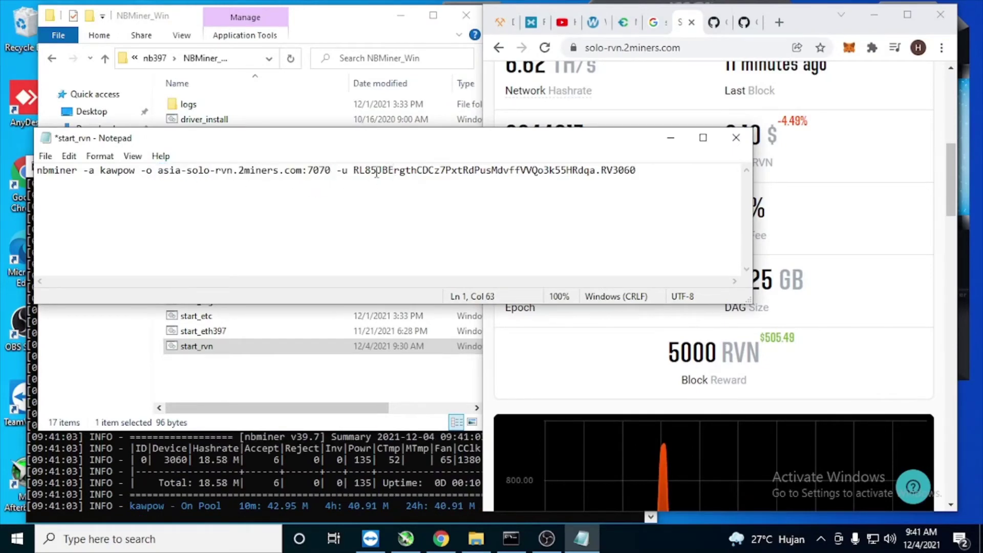
left_click_drag(355, 171, 636, 171)
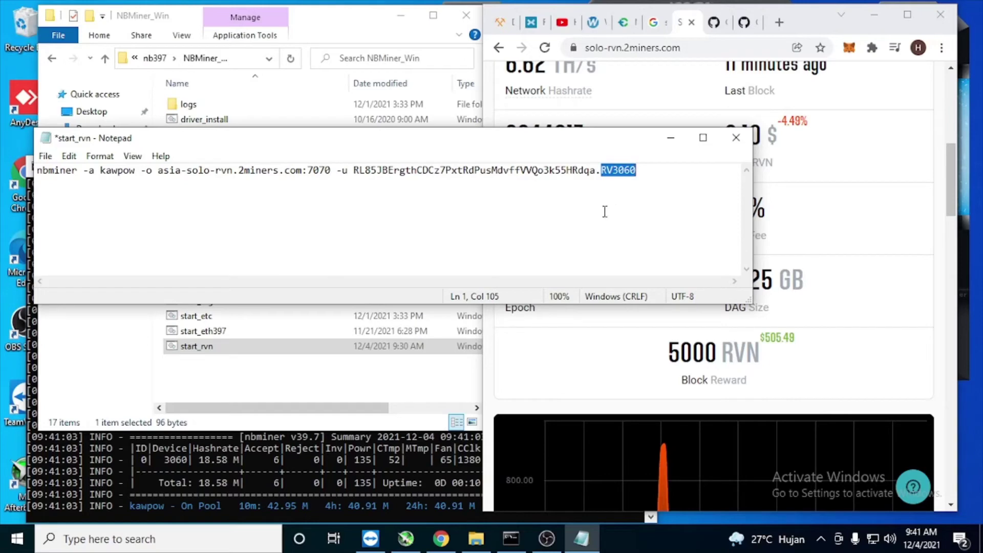
- Save start_rvn, close Notepad, and return to the NBMiner console
left_click(46, 156)
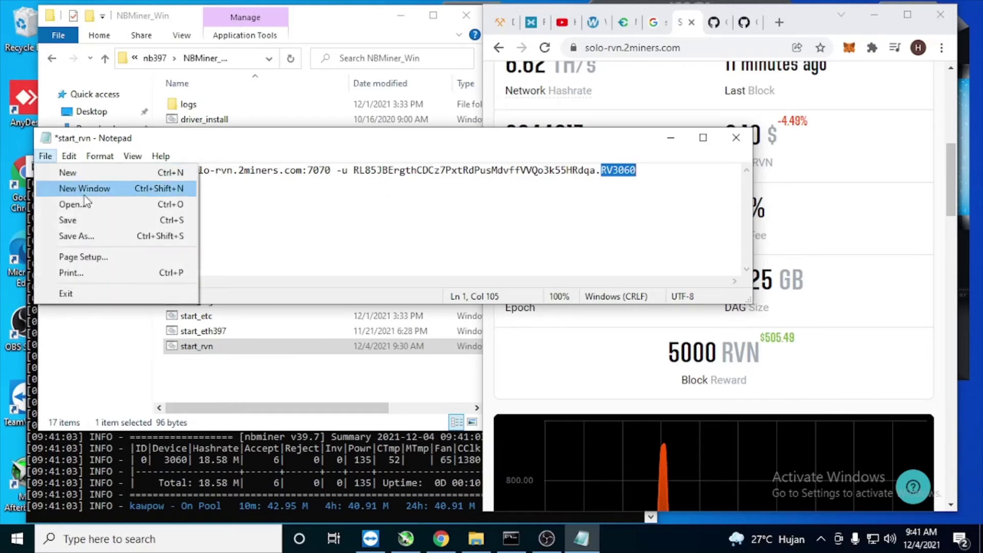
left_click(97, 220)
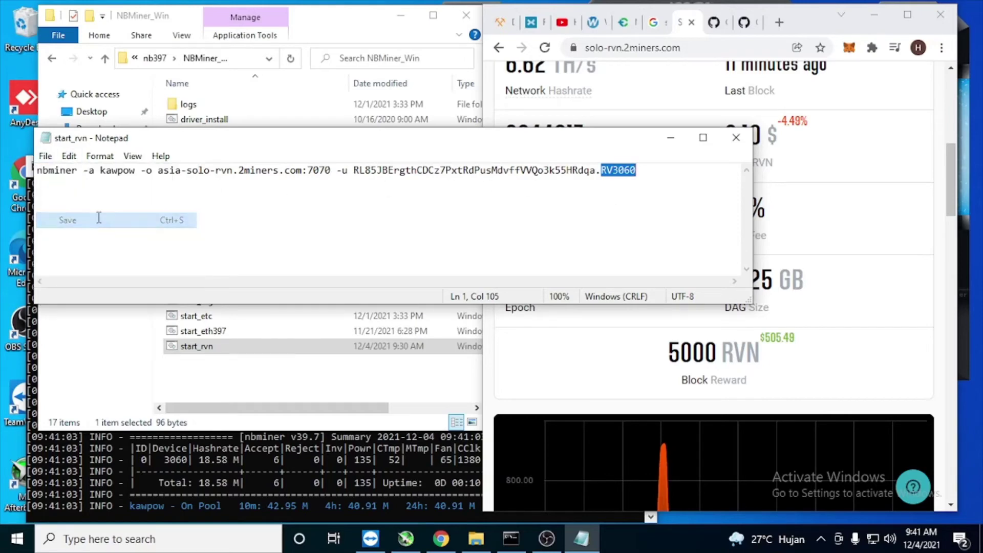
left_click(736, 137)
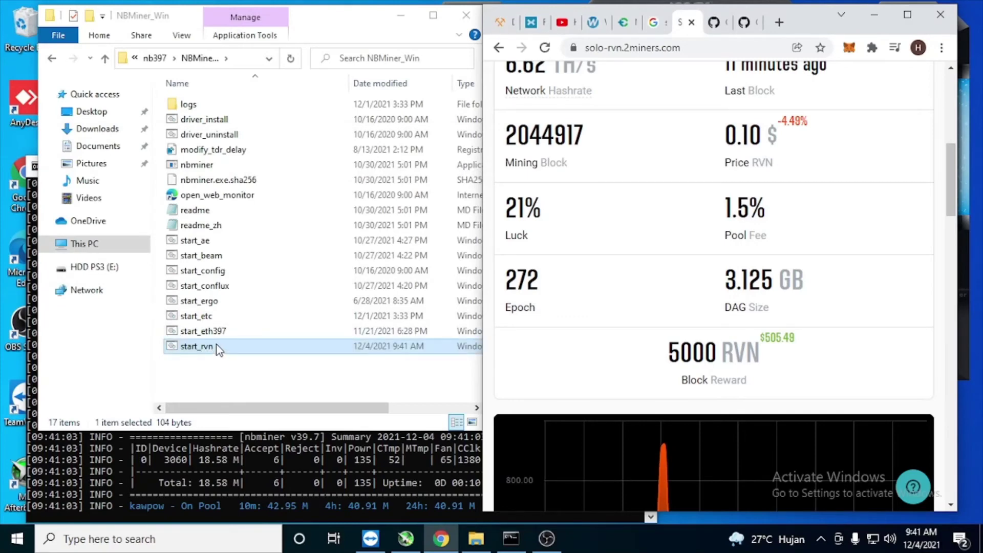
left_click(207, 447)
- Raise and widen the NBMiner console, then scroll back through its kawpow share log
left_click_drag(304, 176, 296, 137)
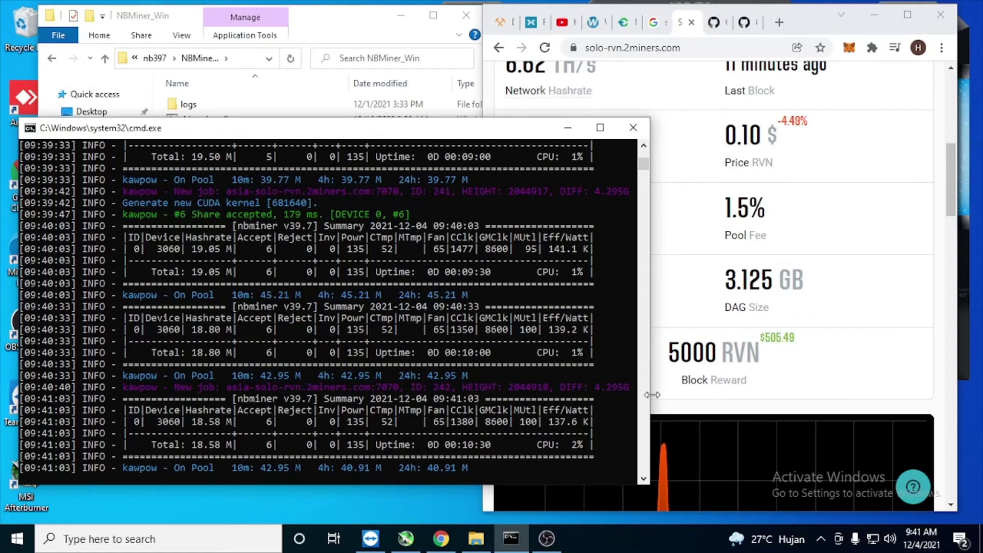
left_click_drag(649, 393, 669, 394)
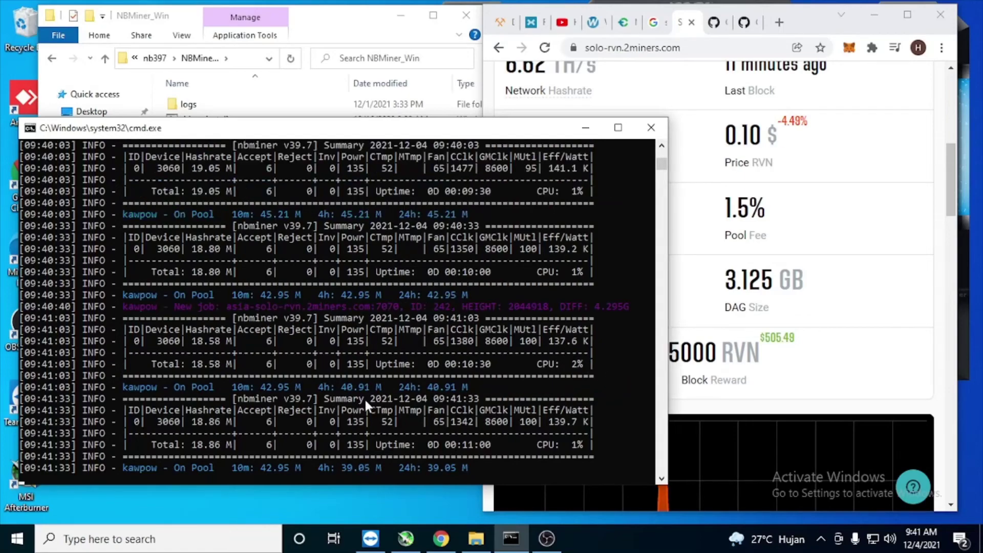
scroll(259, 367, "up", 20)
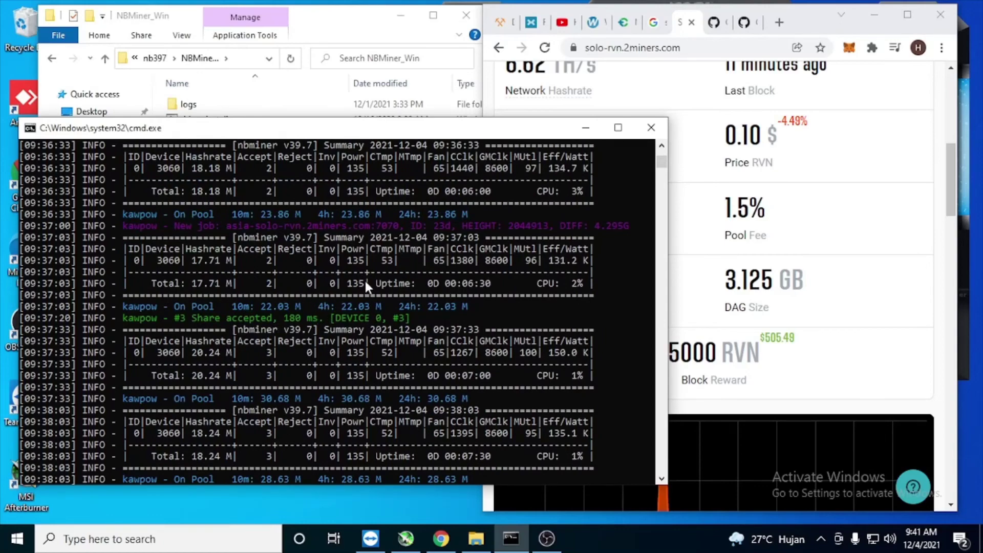
- Arrange the NBMiner_Win folder and miner console, then bring the browser forward
left_click(320, 30)
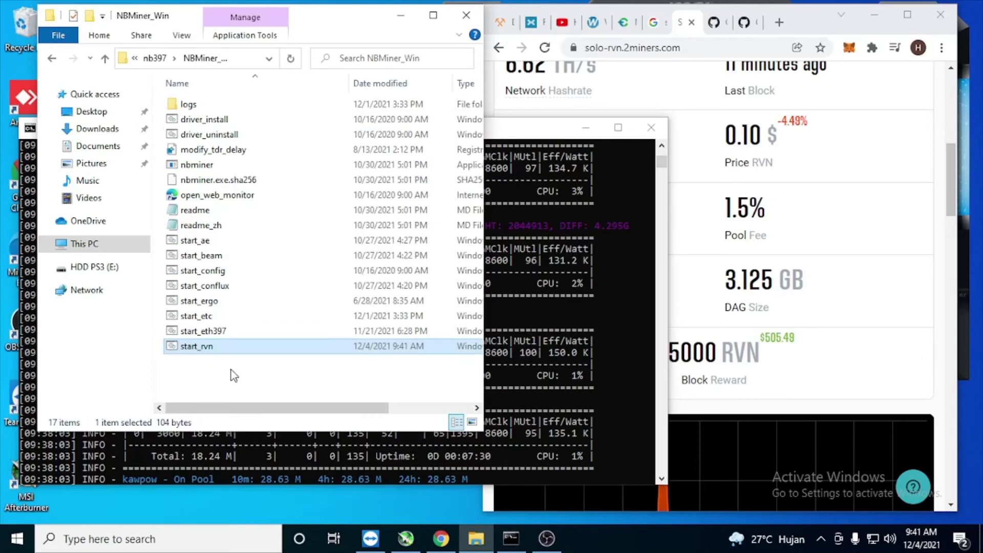
scroll(806, 176, "up", 8)
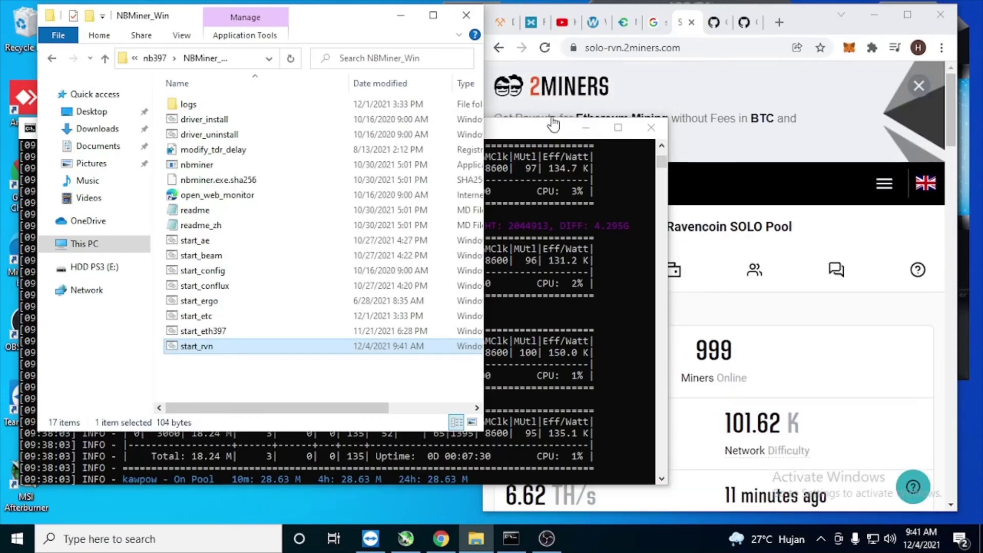
left_click(519, 132)
left_click(733, 118)
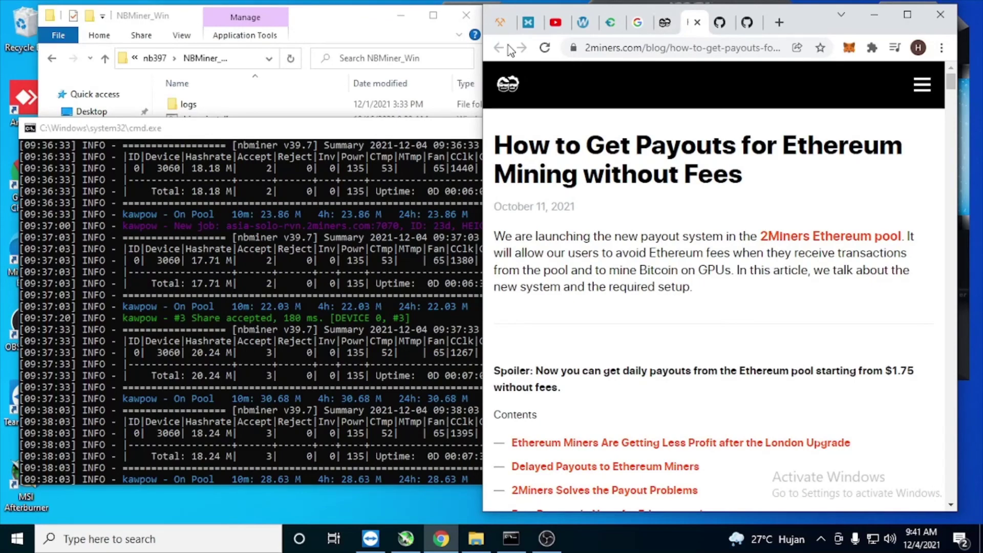
- Return to the Ravencoin SOLO Pool page and scroll to its 149.52 GH/s hashrate chart
left_click(665, 22)
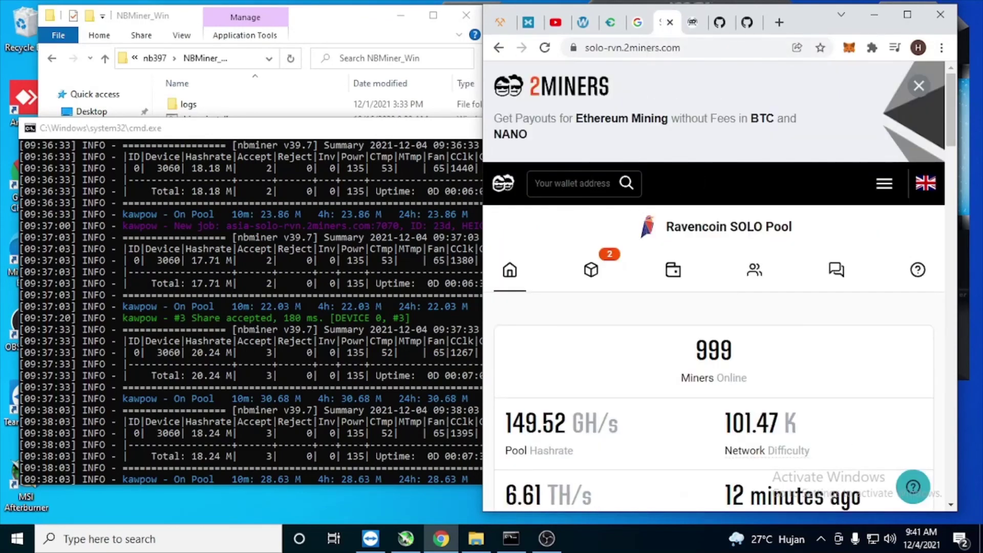
scroll(584, 204, "down", 3)
scroll(579, 240, "down", 2)
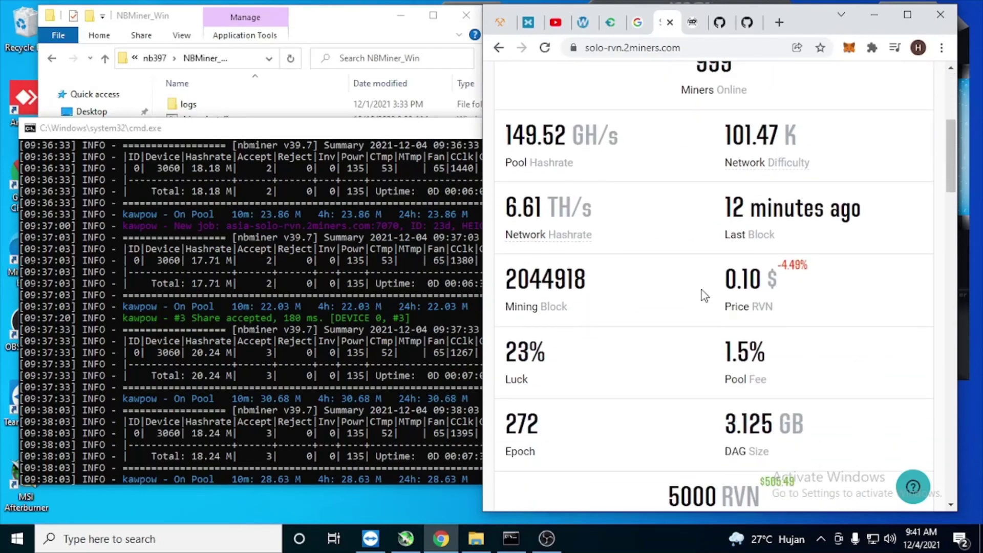
scroll(686, 351, "down", 3)
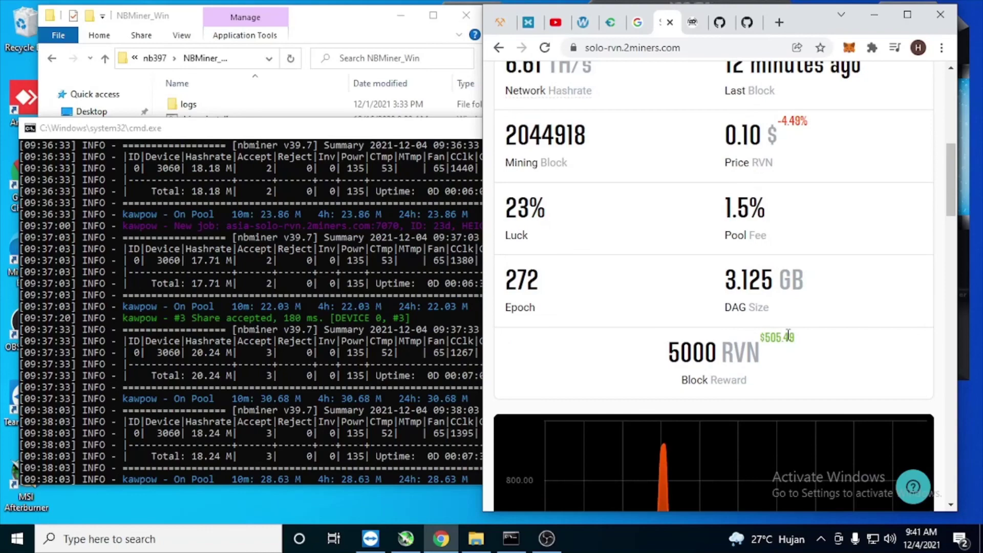
scroll(709, 352, "down", 4)
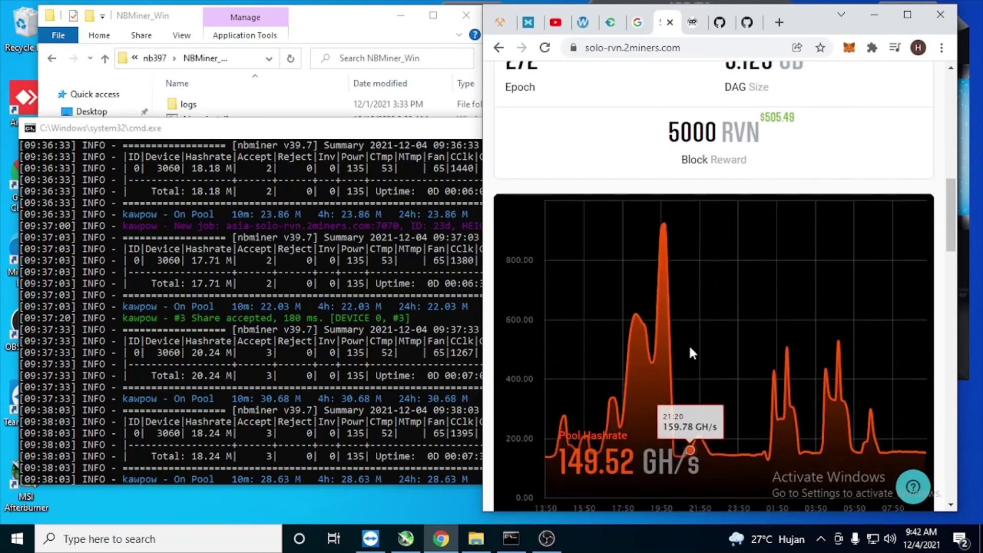